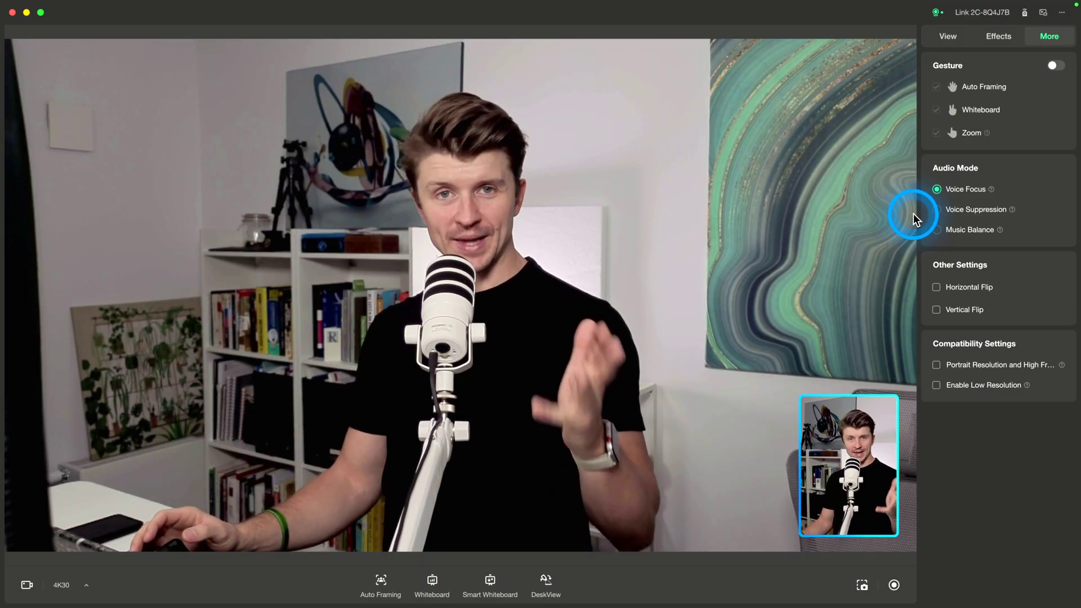
left_click(948, 48)
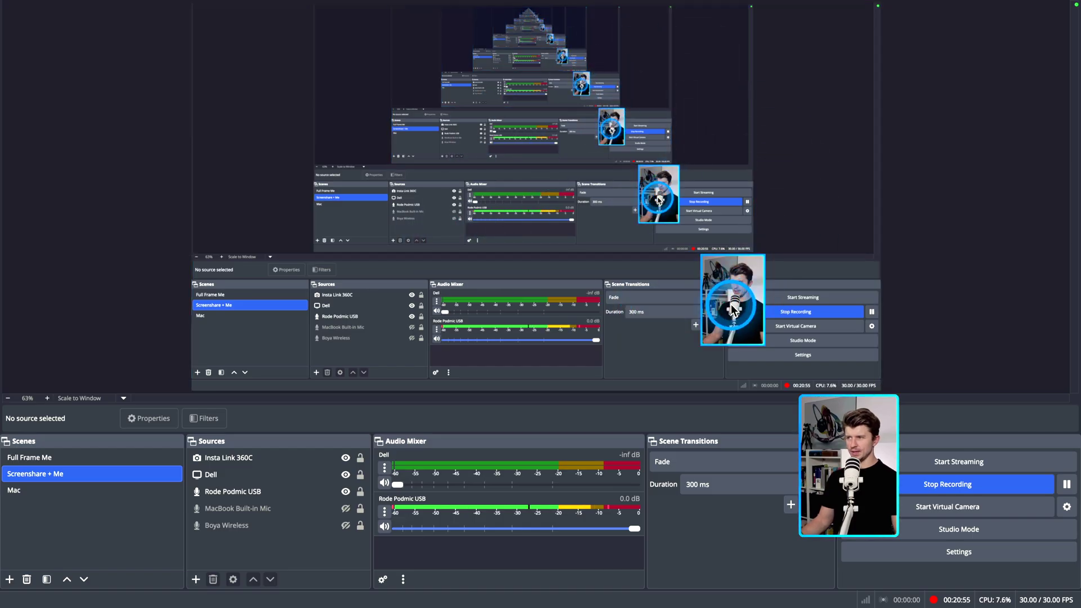
In OBS, move and slightly enlarge the webcam overlay so it sits about 169 px from the canvas's right edge and 716 px from its bottom.
left_click_drag(748, 268, 813, 216)
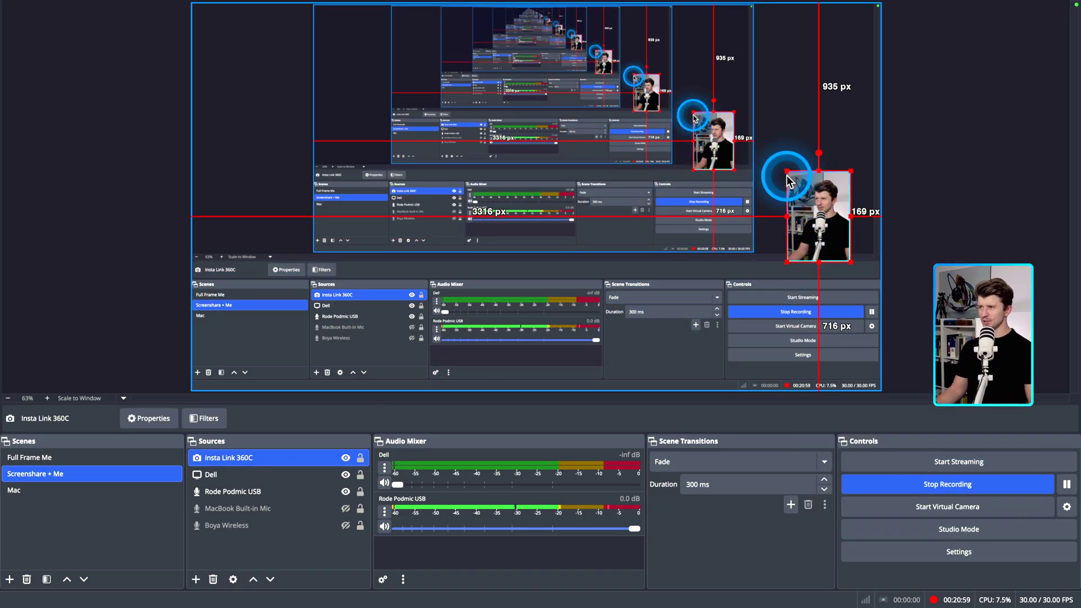
mouse_move(787, 173)
left_mouse_down()
mouse_move(776, 148)
mouse_move(780, 162)
left_mouse_up()
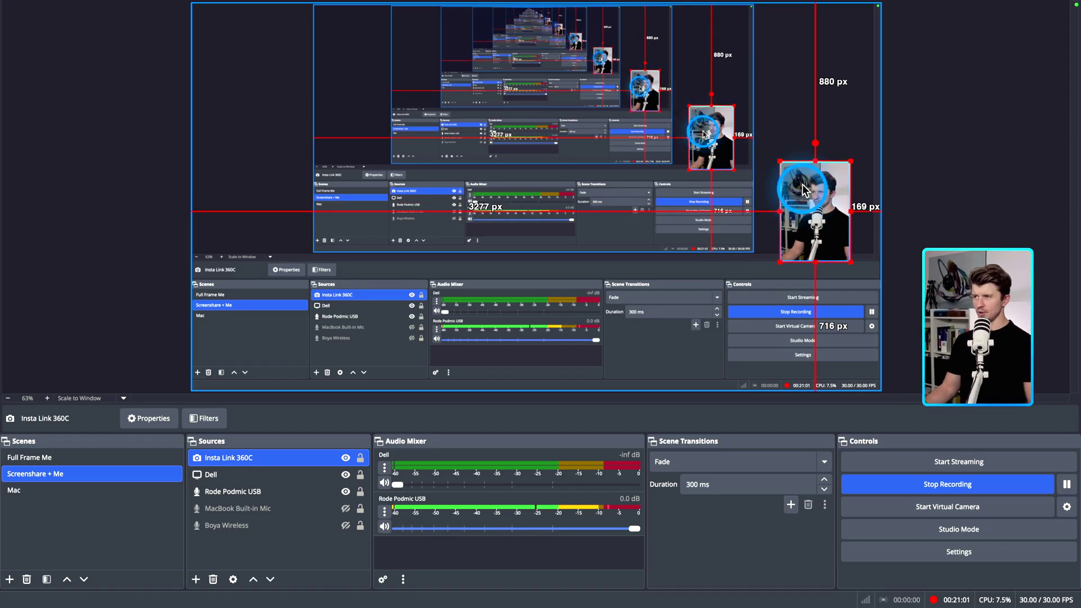
left_click(786, 135)
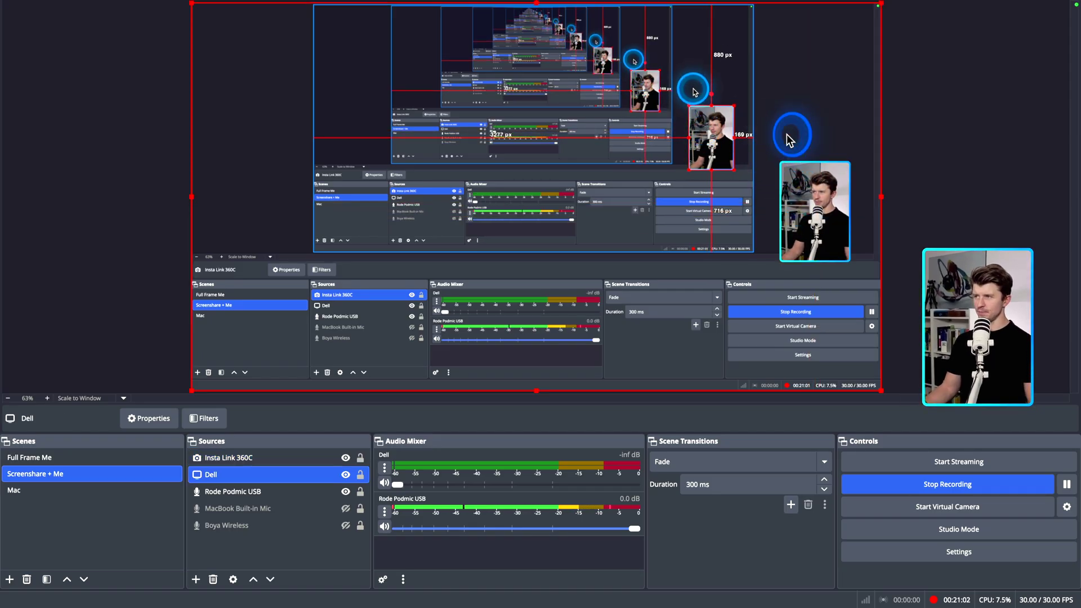
Compare the Full Frame Me and Screenshare + Me scenes and check which capture devices are available for the Insta Link 360C source.
left_click(46, 458)
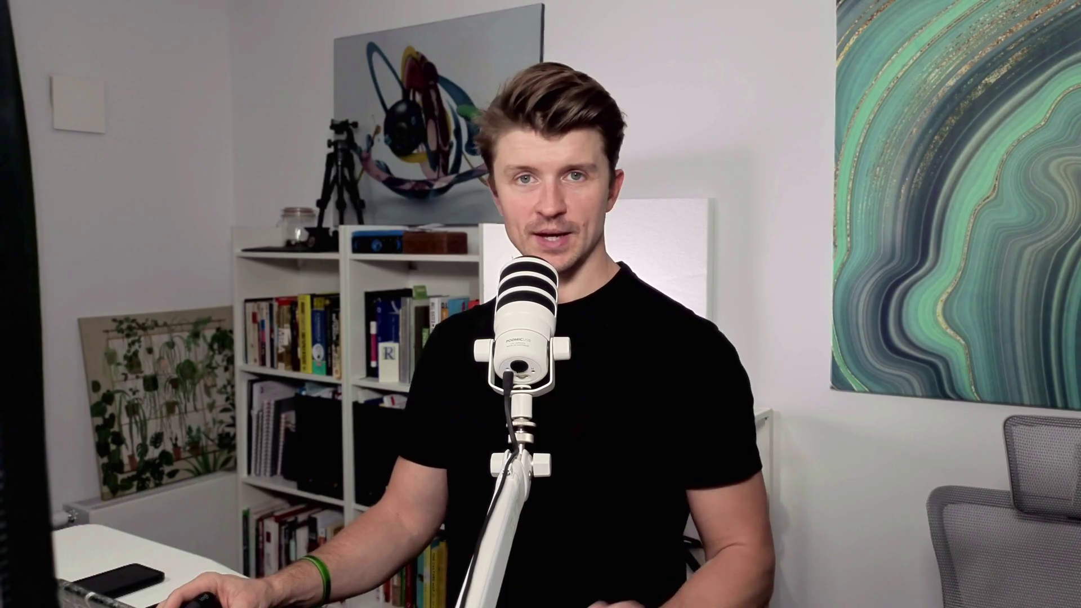
left_click(53, 474)
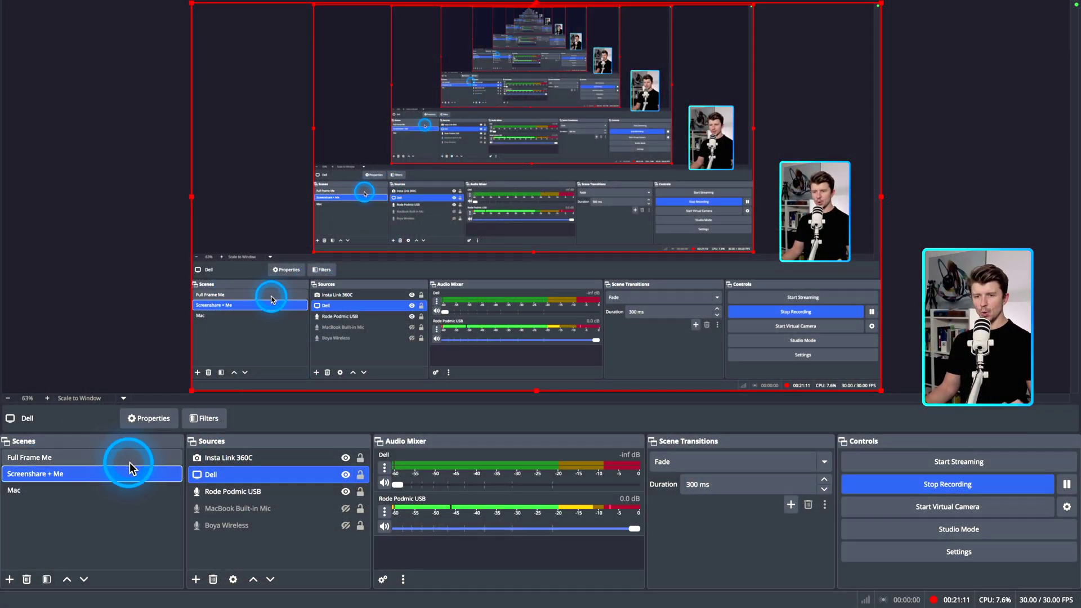
left_click(228, 457)
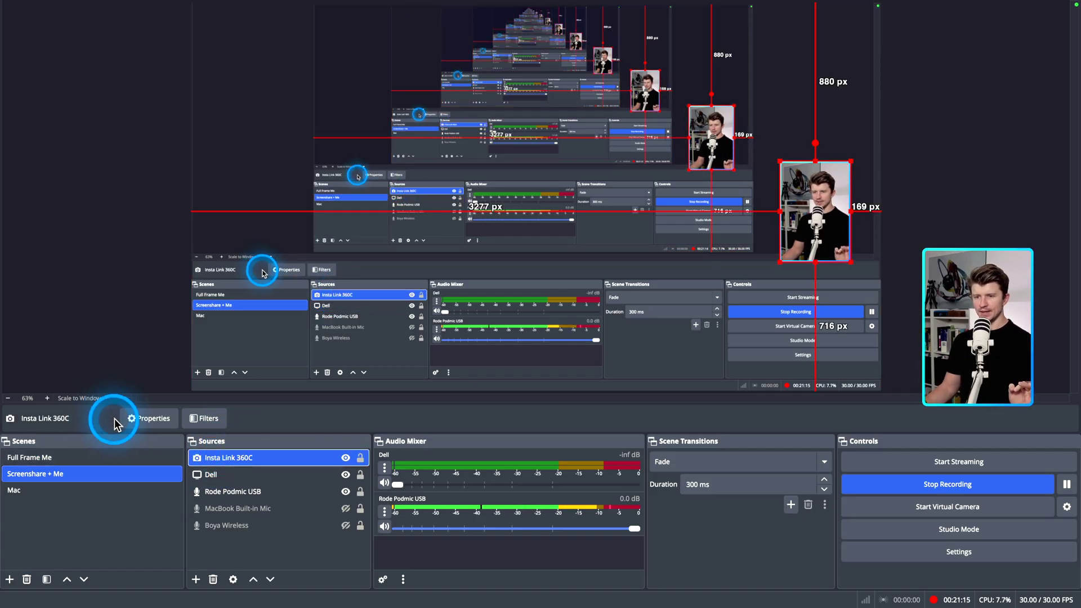
left_click(137, 418)
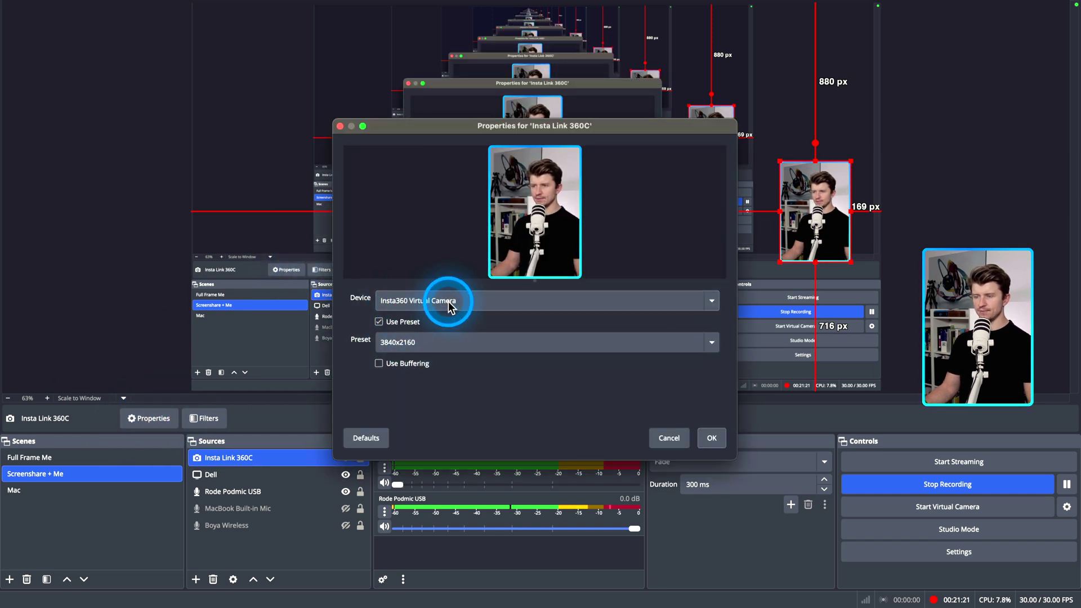
left_click(457, 299)
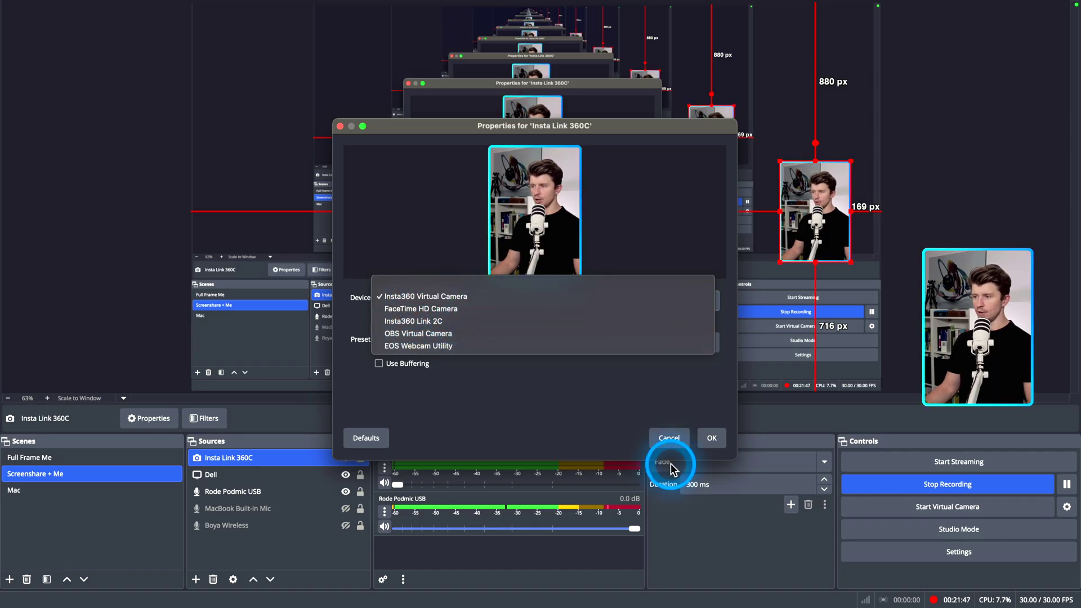
left_click(674, 444)
left_click(672, 441)
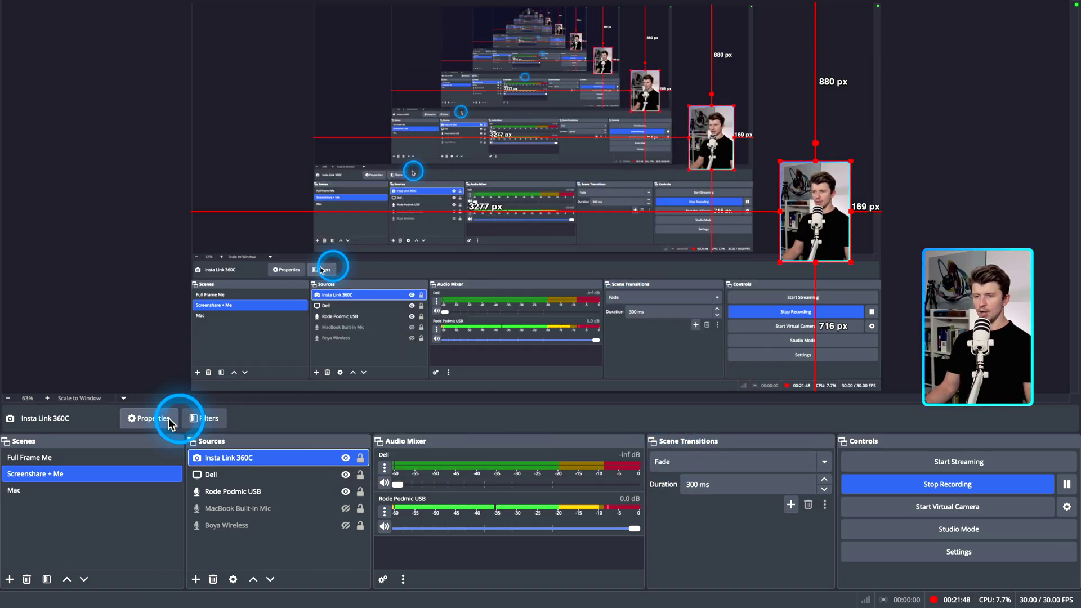
Preview the Full Frame Me scene again and review the Insta Link 360C source's properties in Screenshare + Me.
left_click(72, 457)
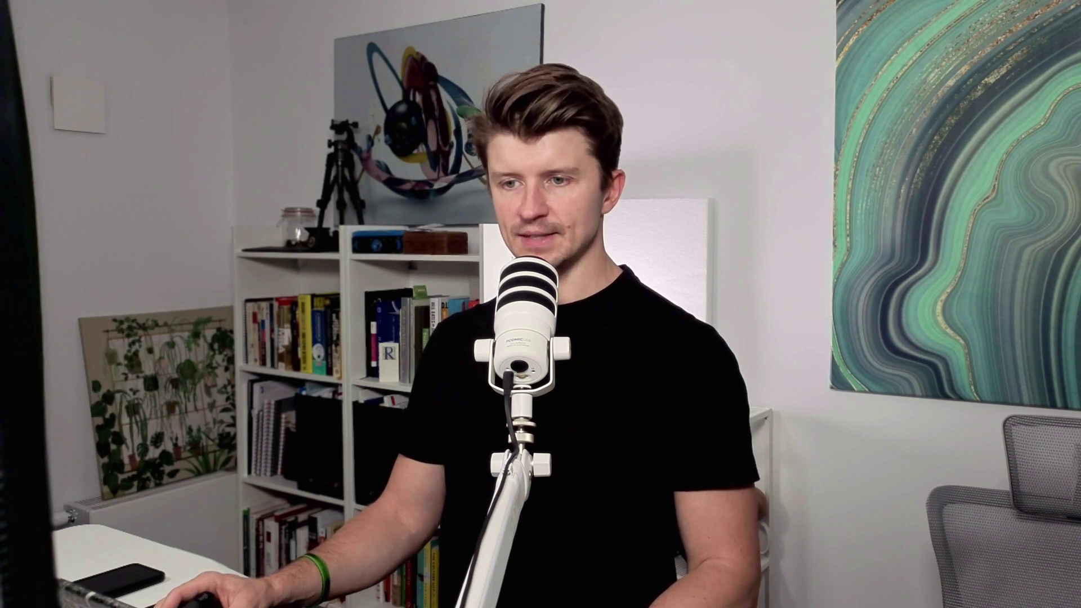
left_click(175, 474)
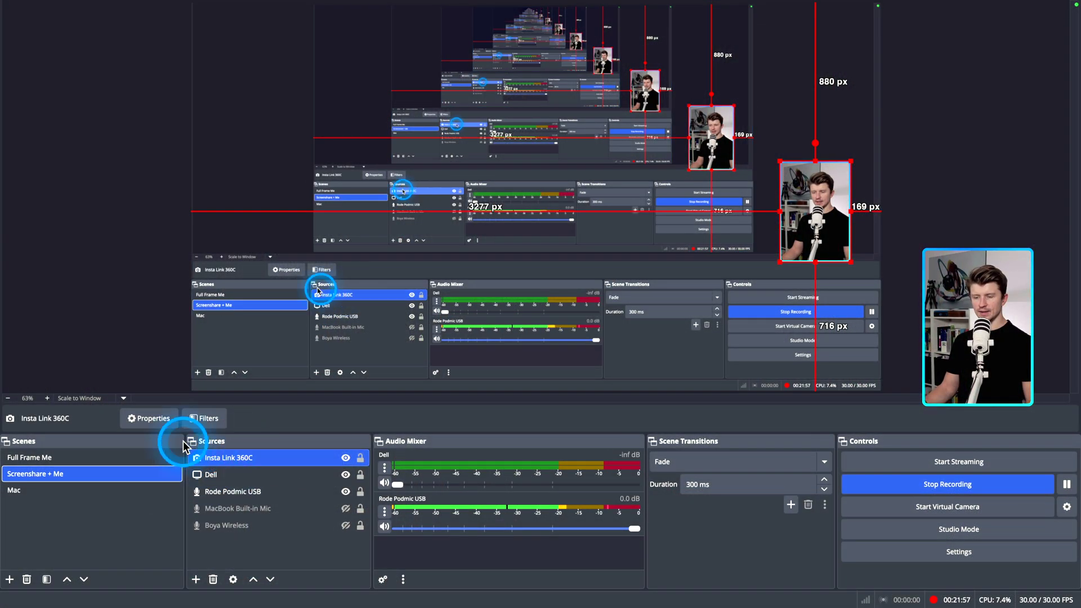
left_click(149, 419)
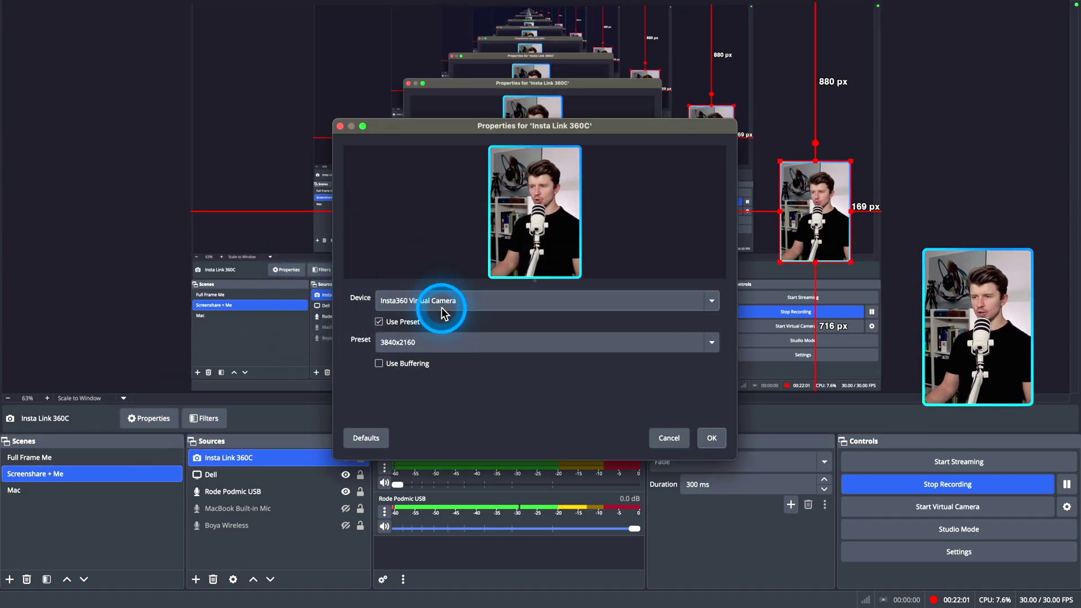
left_click(712, 438)
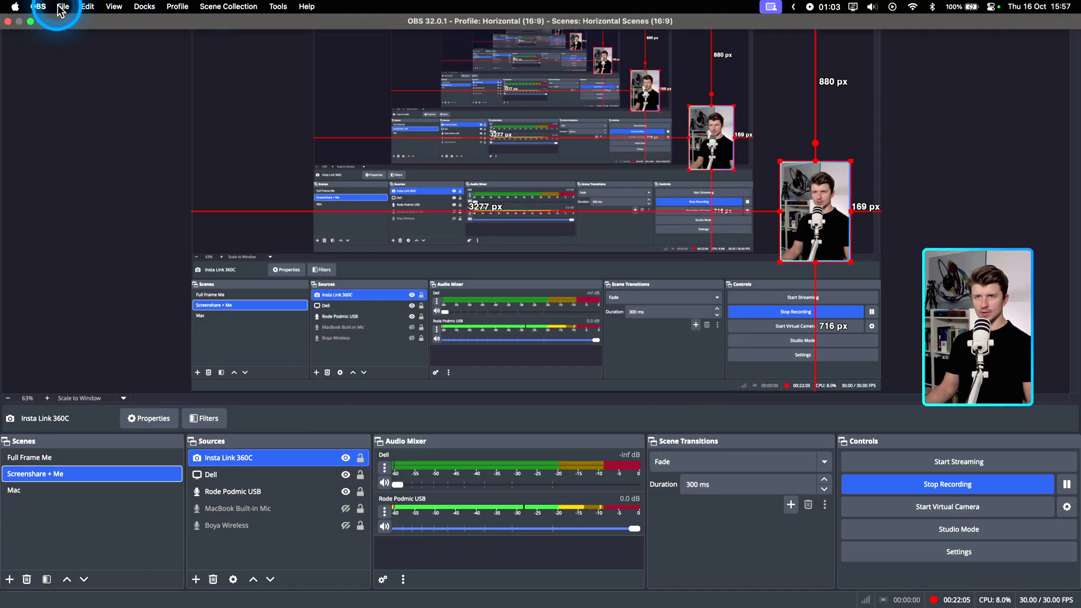
Open the recording output settings in the application preferences.
left_click(63, 7)
left_click(33, 7)
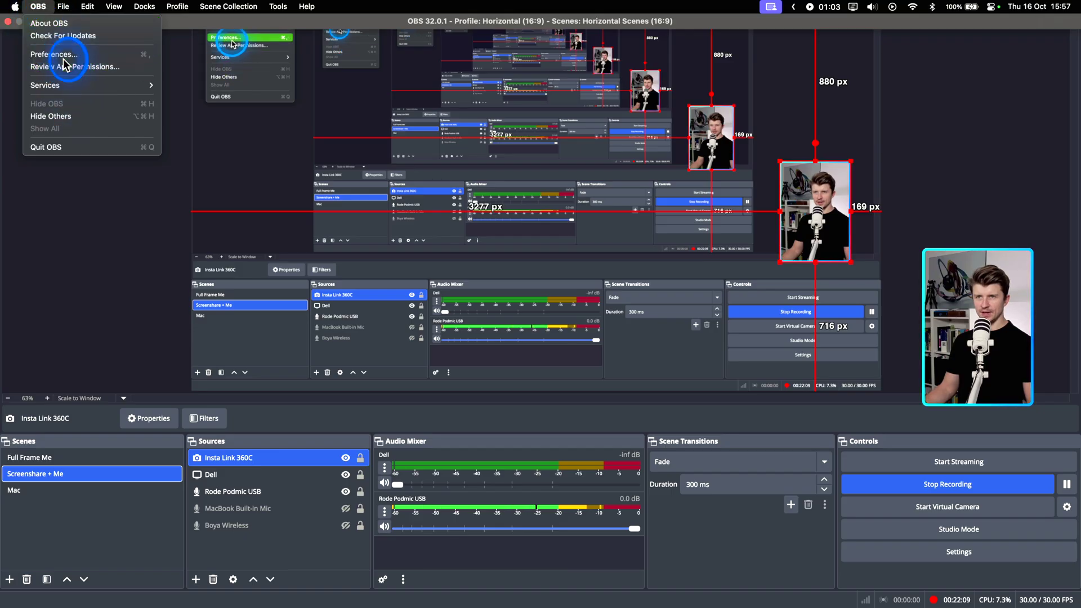
left_click(156, 161)
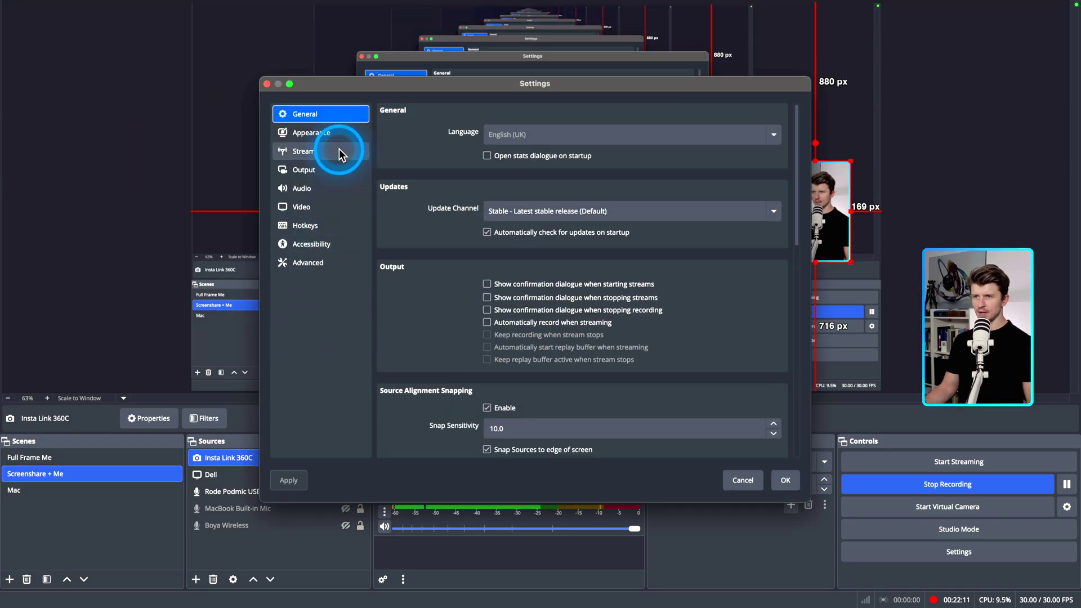
left_click(313, 174)
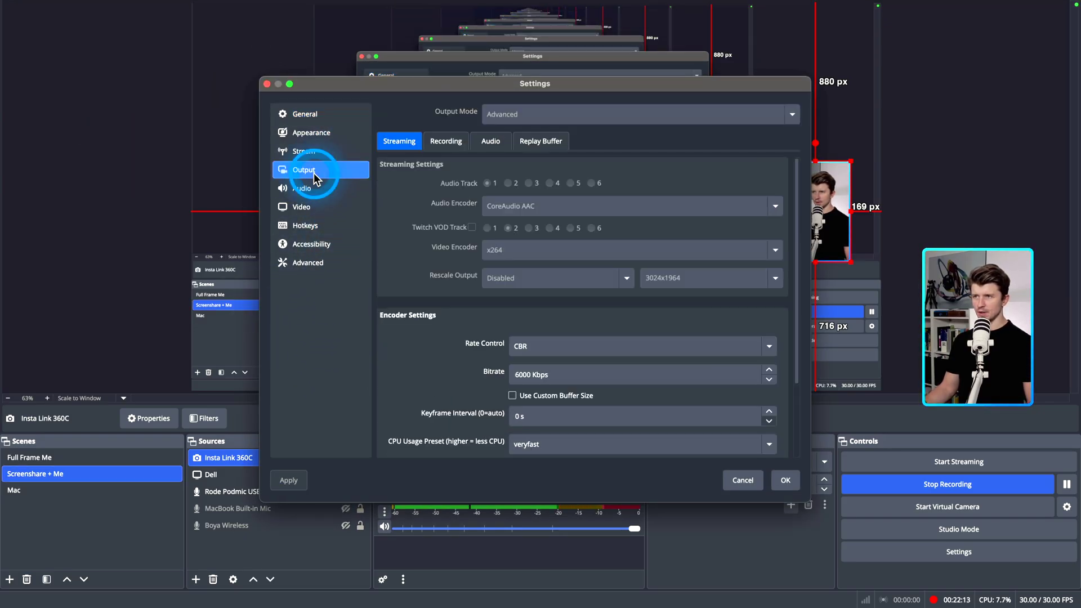
left_click(441, 143)
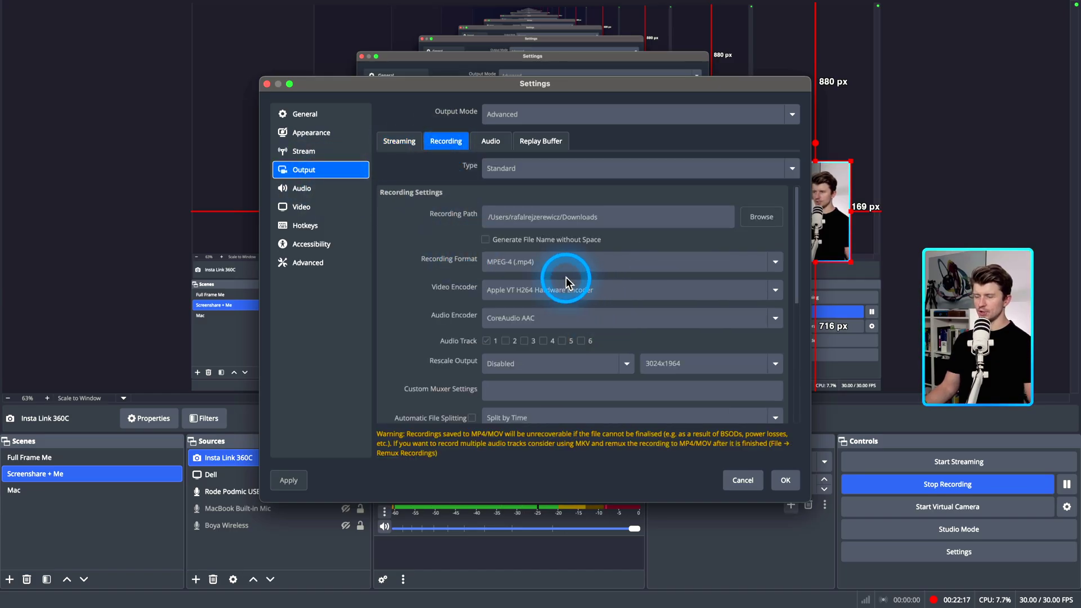
Examine the recording format, video encoder, rate control and quality settings, and open the video settings.
scroll(565, 278, "down", 3)
scroll(570, 283, "up", 1)
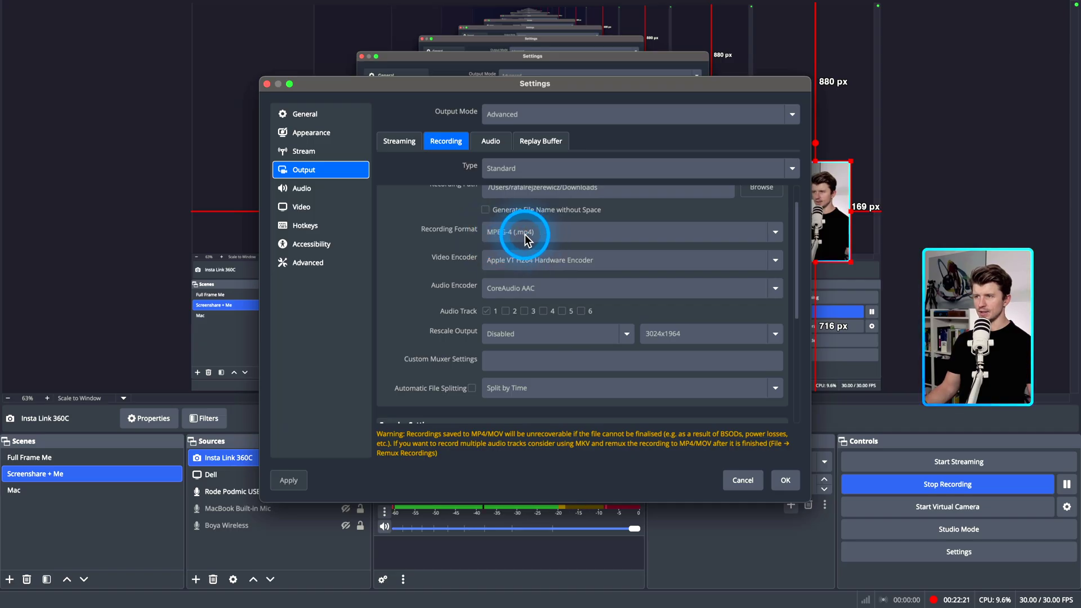
scroll(586, 252, "down", 3)
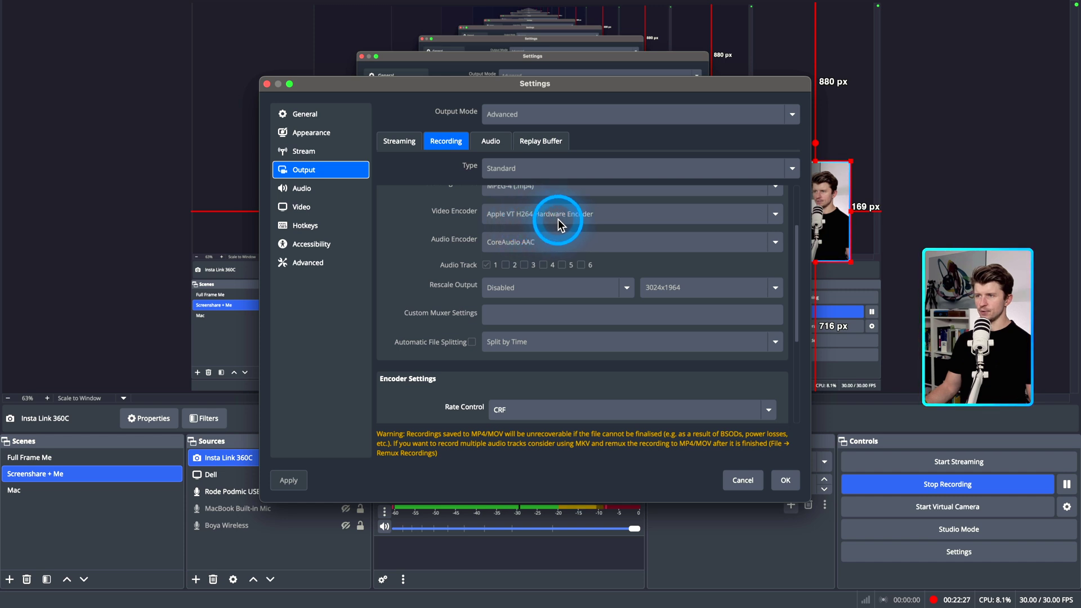
scroll(538, 242, "down", 5)
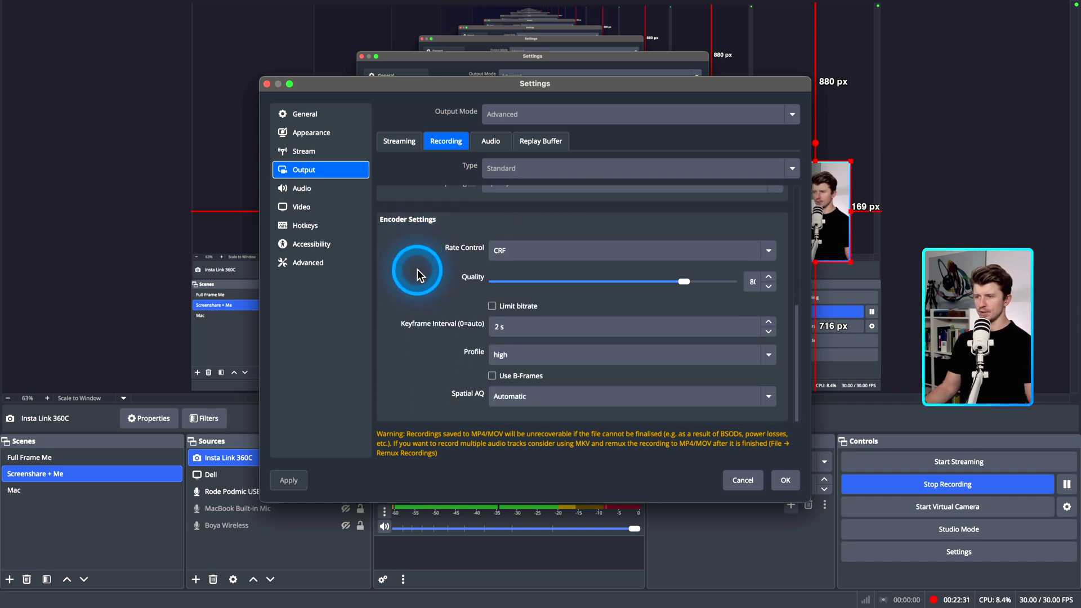
scroll(410, 280, "up", 4)
scroll(415, 358, "up", 4)
scroll(429, 369, "up", 7)
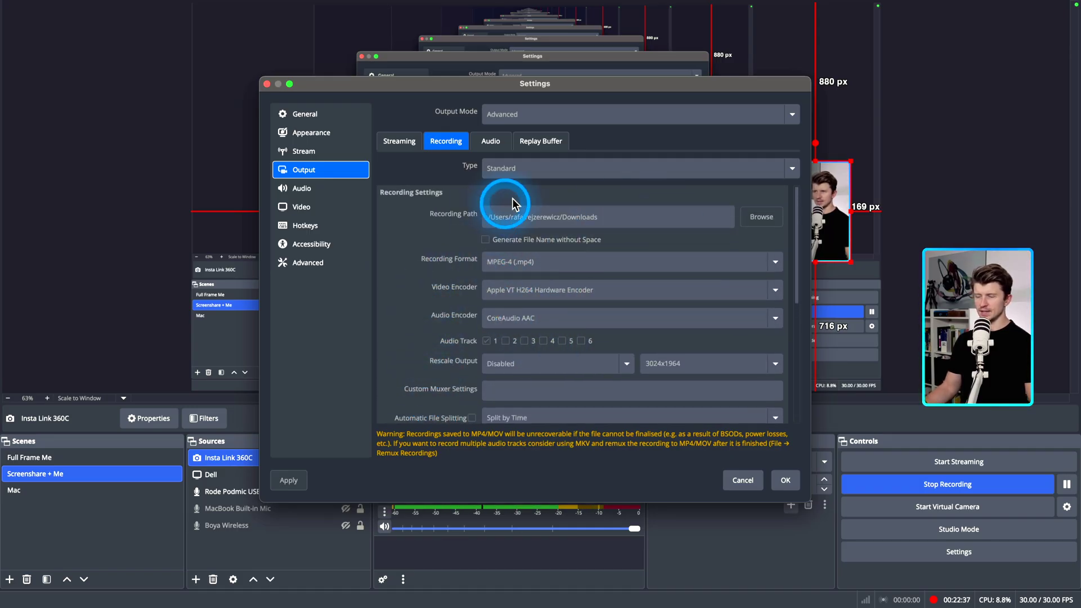
left_click(332, 207)
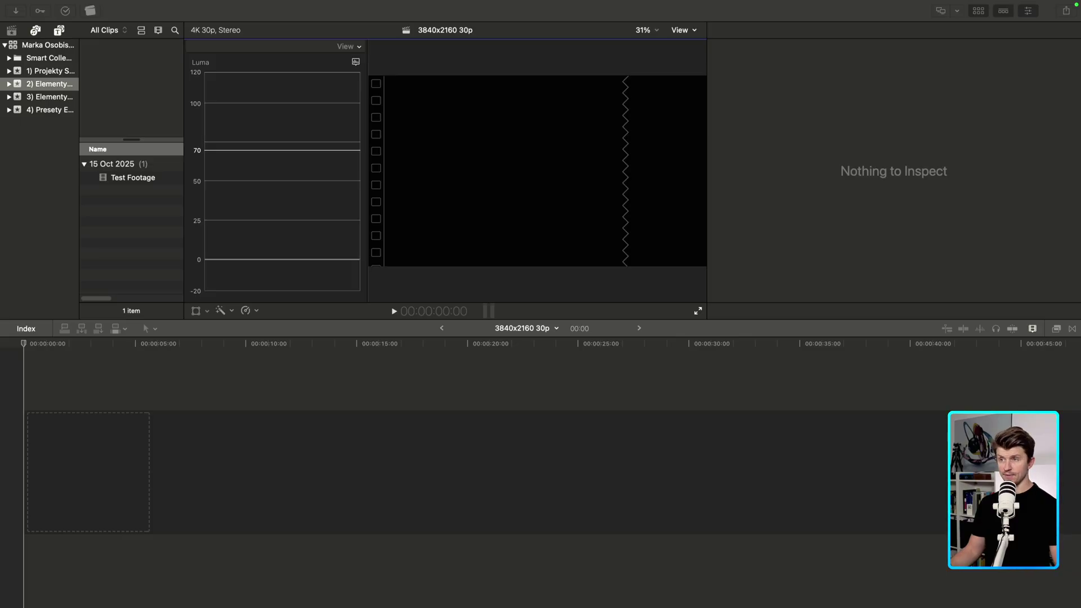
left_click(358, 372)
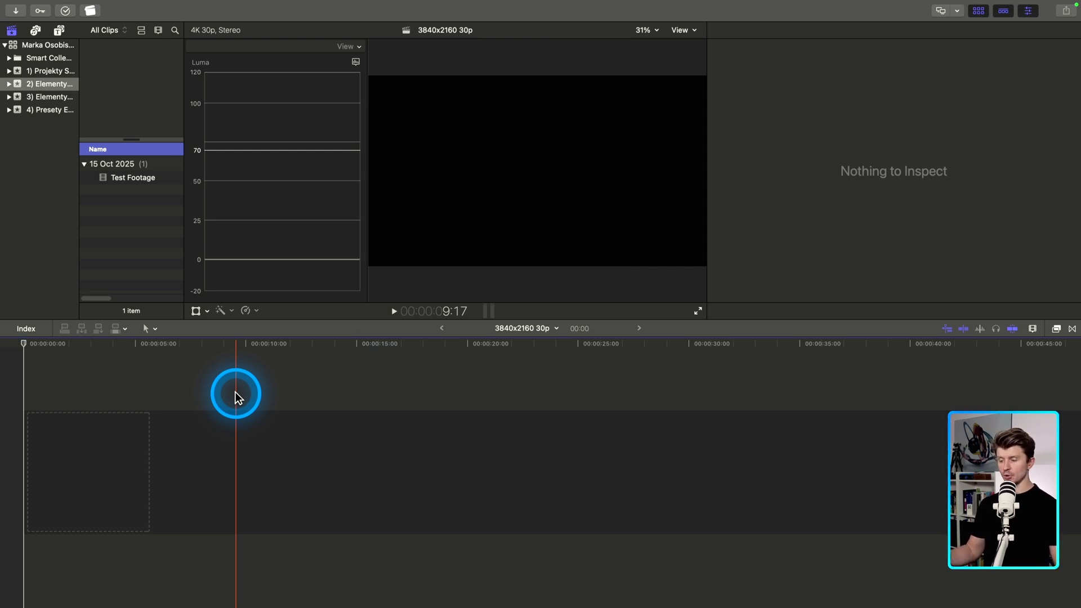
left_click(271, 394)
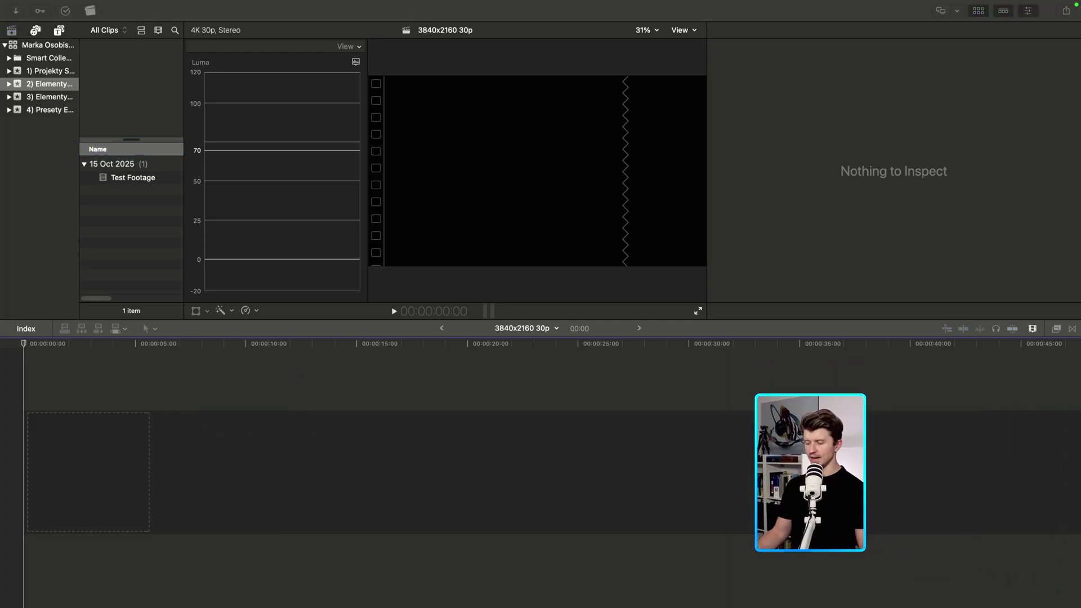
left_click(100, 403)
left_click(210, 388)
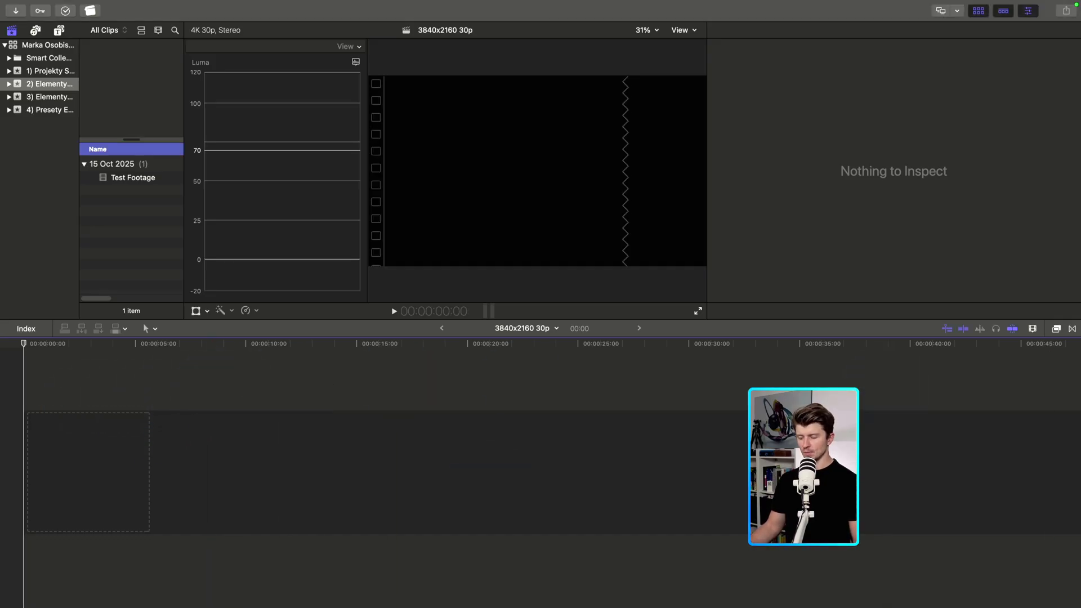
left_click(129, 471)
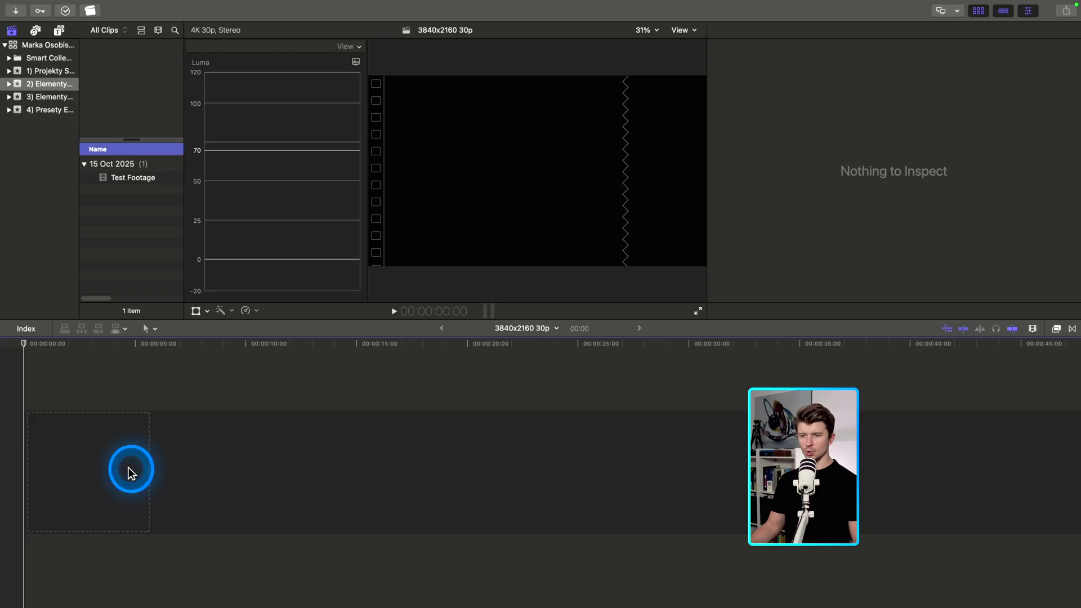
In Final Cut Pro, place the Test Footage clip at the start of the timeline and enlarge the viewer and scope area above it.
left_click(124, 183)
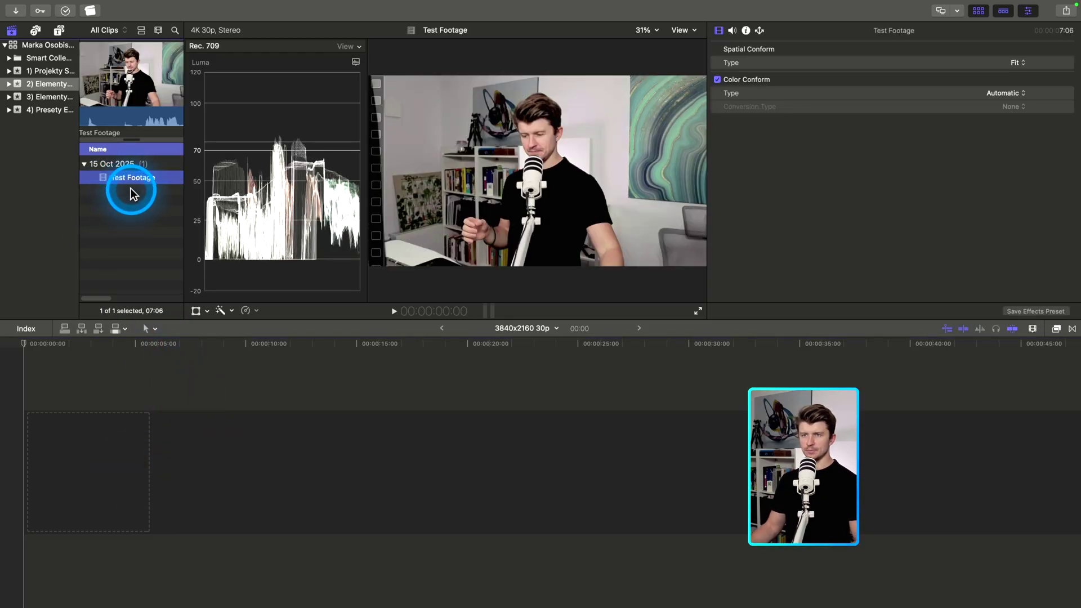
left_click_drag(127, 180, 118, 430)
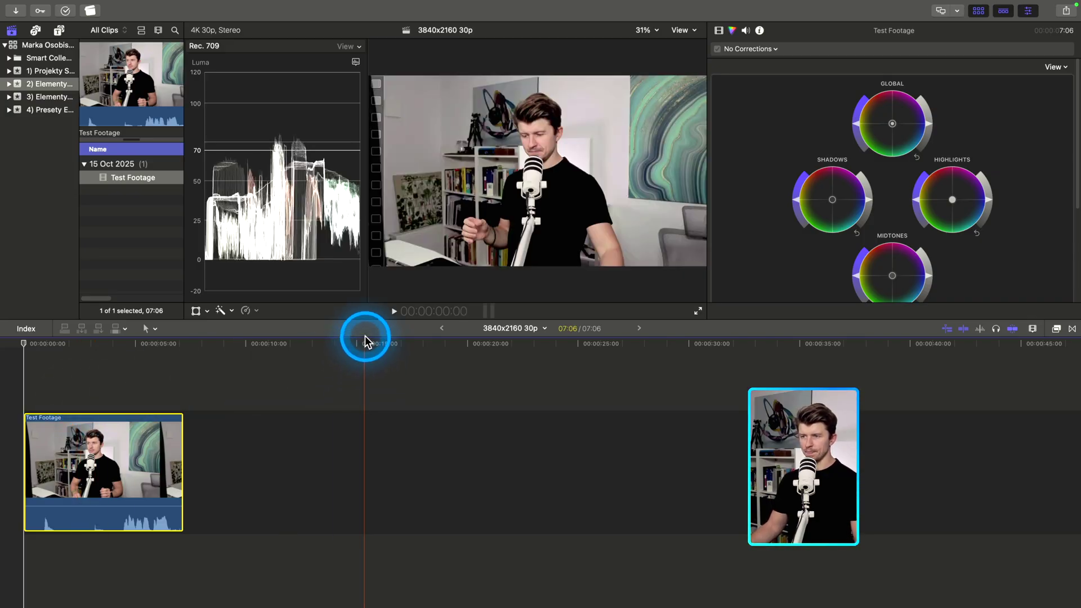
left_click_drag(362, 320, 349, 393)
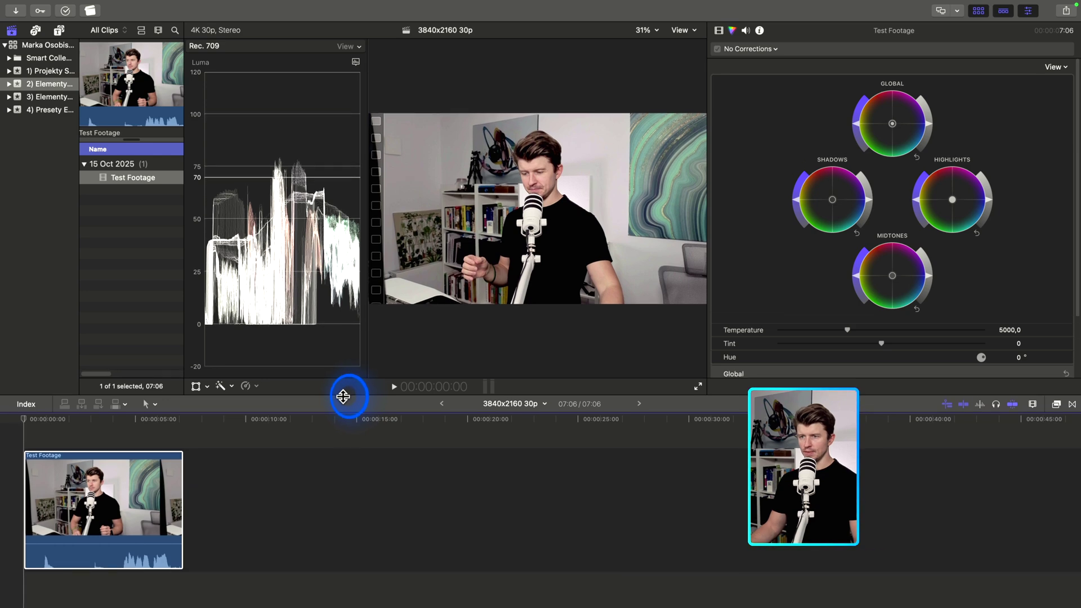
left_click_drag(97, 429, 125, 444)
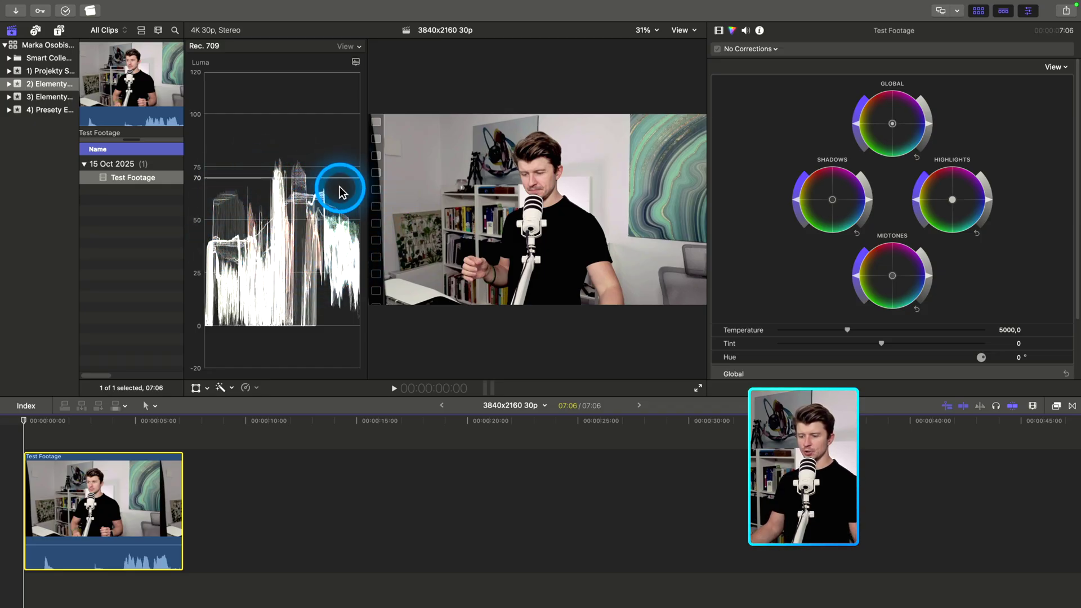
Review the scope type and channel display options of the luma waveform.
left_click(355, 62)
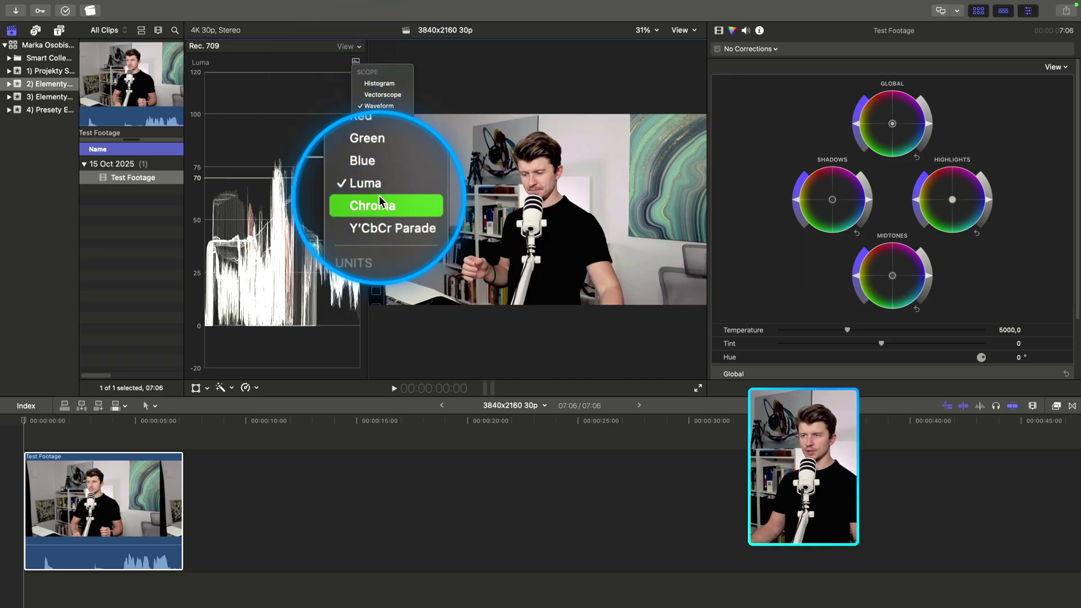
left_click(289, 280)
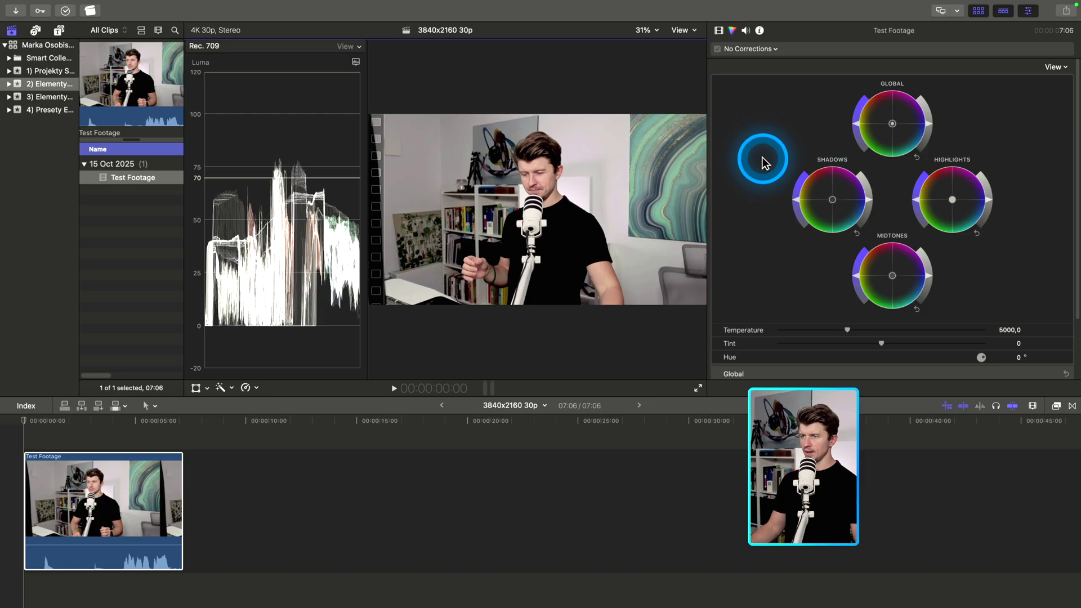
Select the Test Footage clip, place the playhead past its middle, and show the effects browser.
left_click(133, 483)
left_click(111, 429)
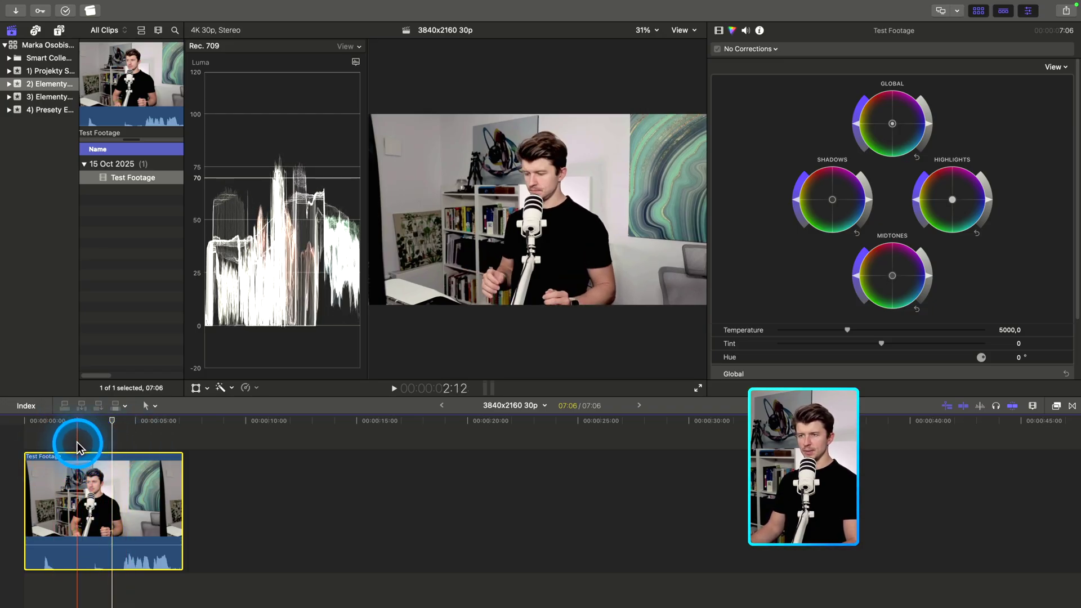
key("super+5")
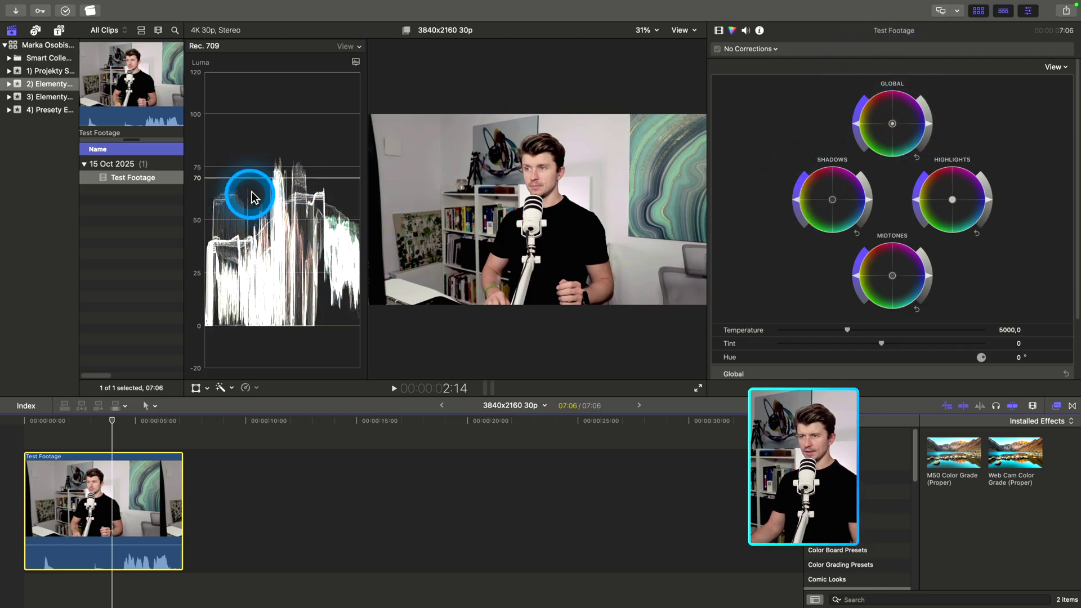
Examine the footage's colours on the vectorscope, and switch the scope back to the waveform.
left_click(346, 47)
left_click(355, 62)
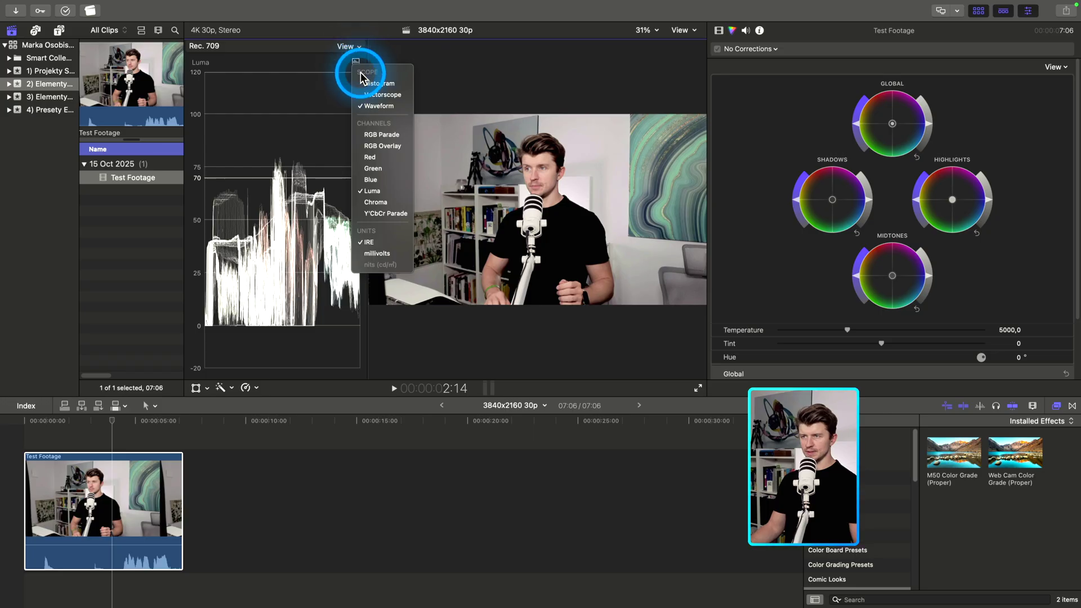
left_click(374, 96)
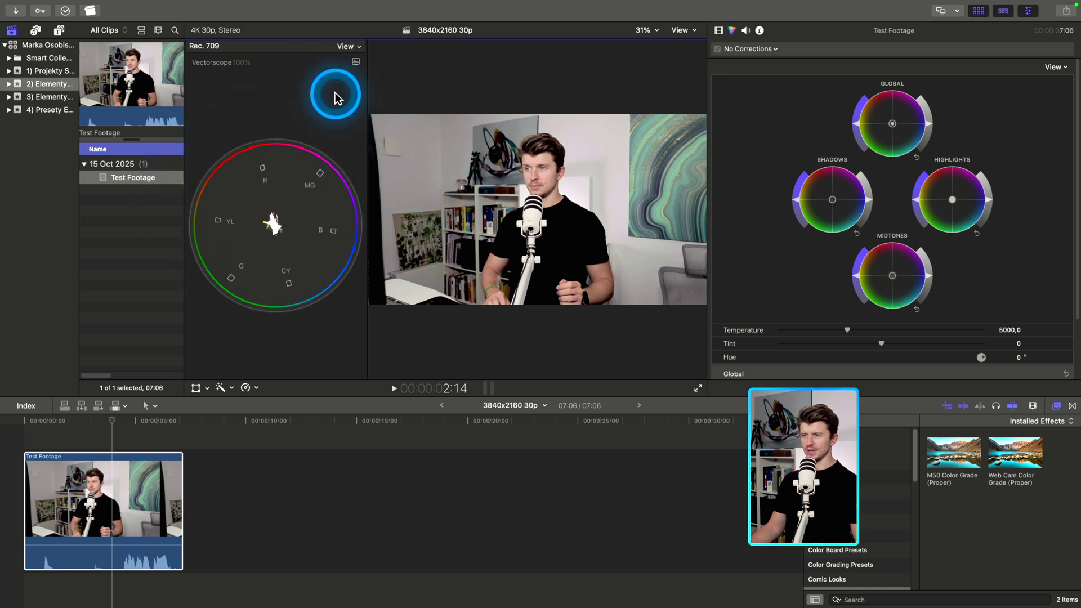
left_click(355, 62)
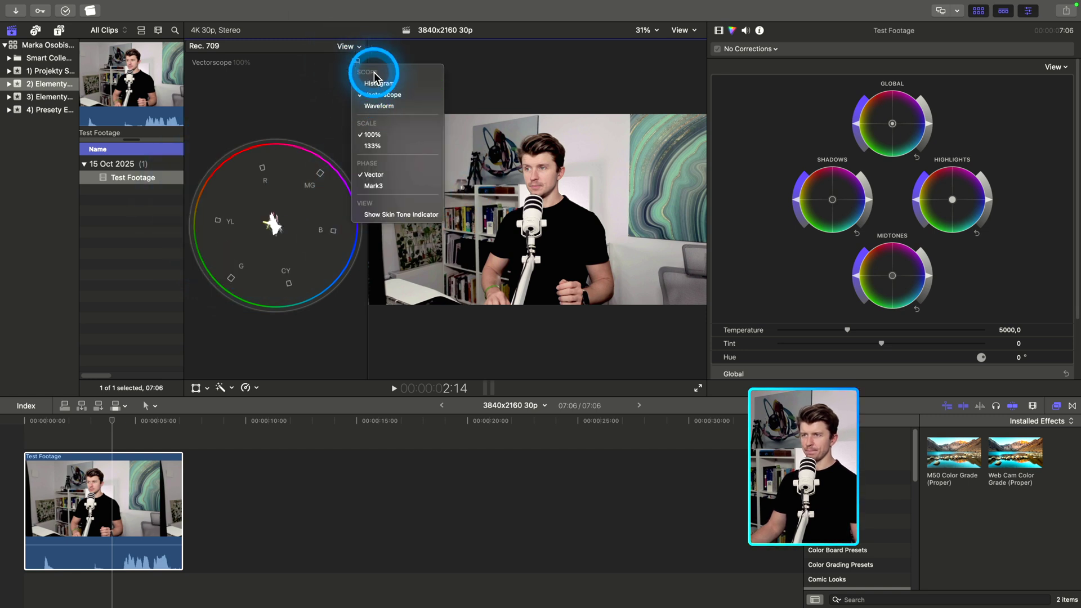
left_click(378, 106)
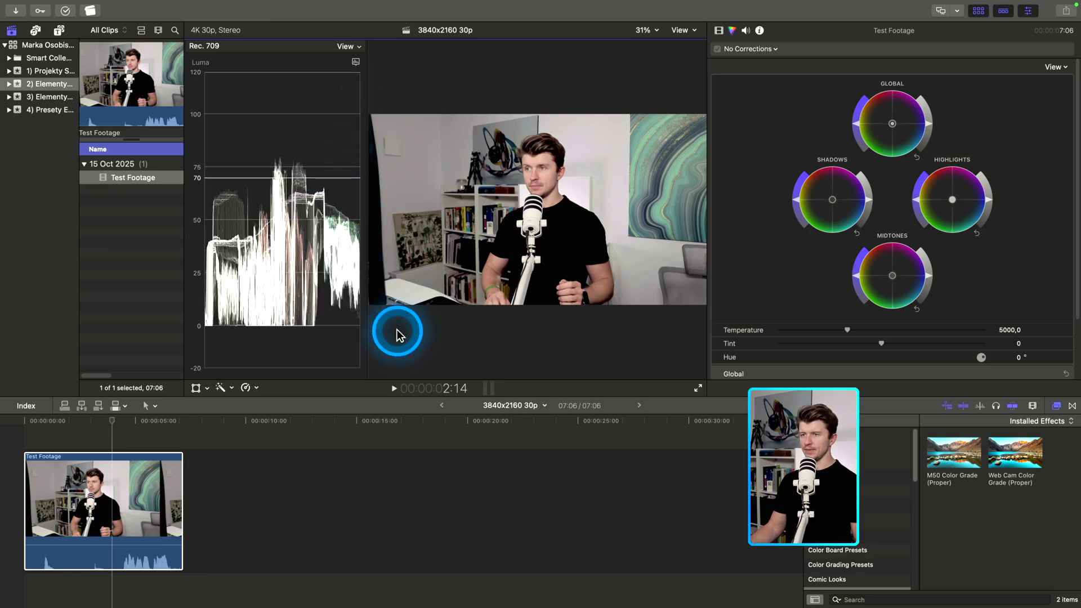
Apply the Web Cam Color Grade (Proper) effect preset to the Test Footage clip and make the timeline area slightly taller.
left_click(181, 470)
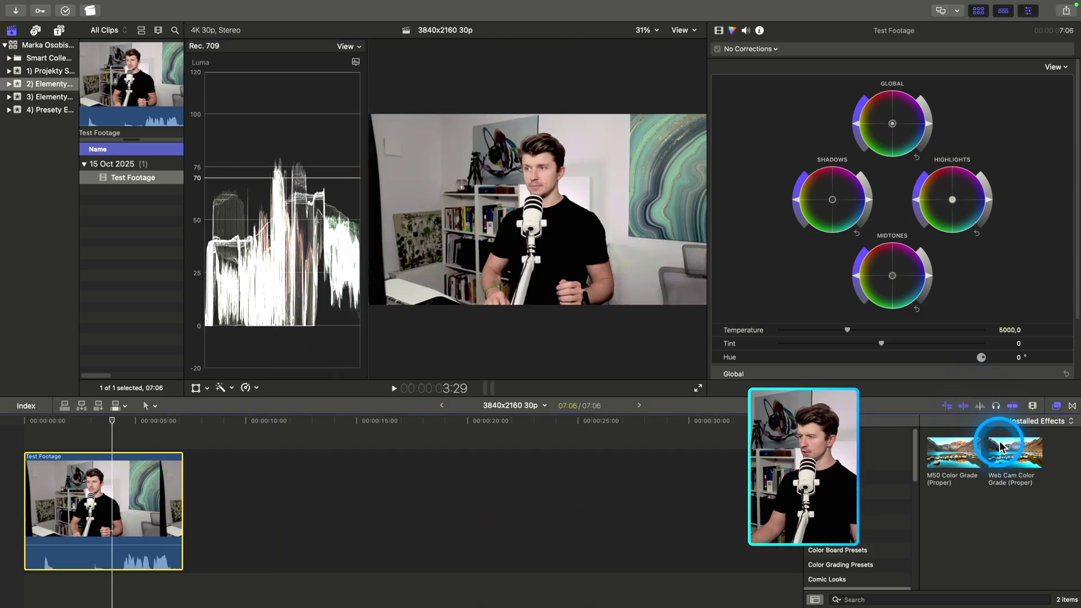
left_click_drag(1012, 454, 107, 493)
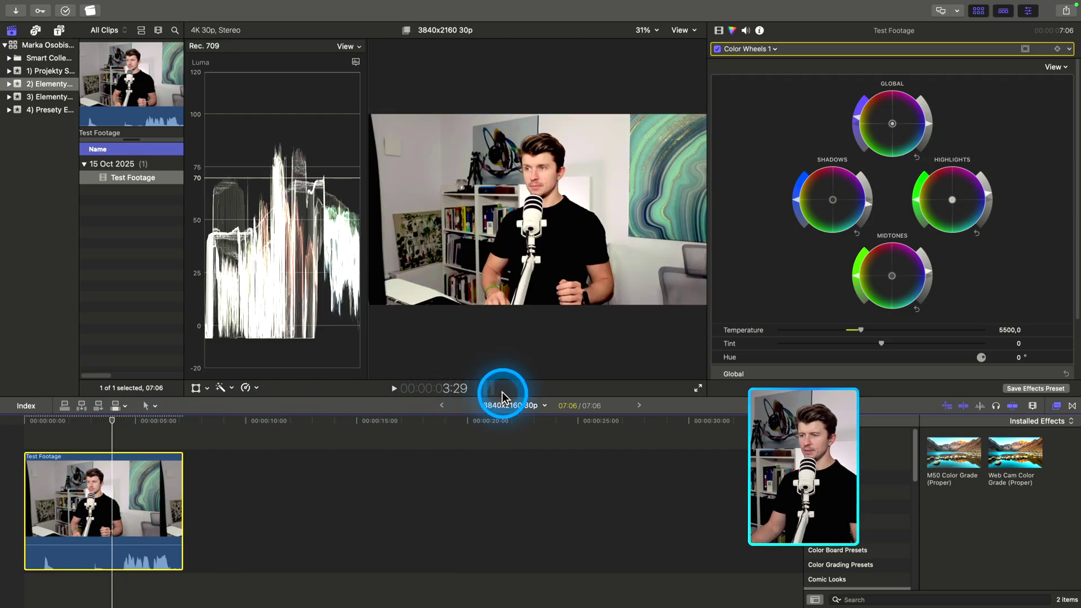
mouse_move(504, 398)
left_mouse_down()
mouse_move(507, 460)
mouse_move(504, 379)
mouse_move(499, 387)
left_mouse_up()
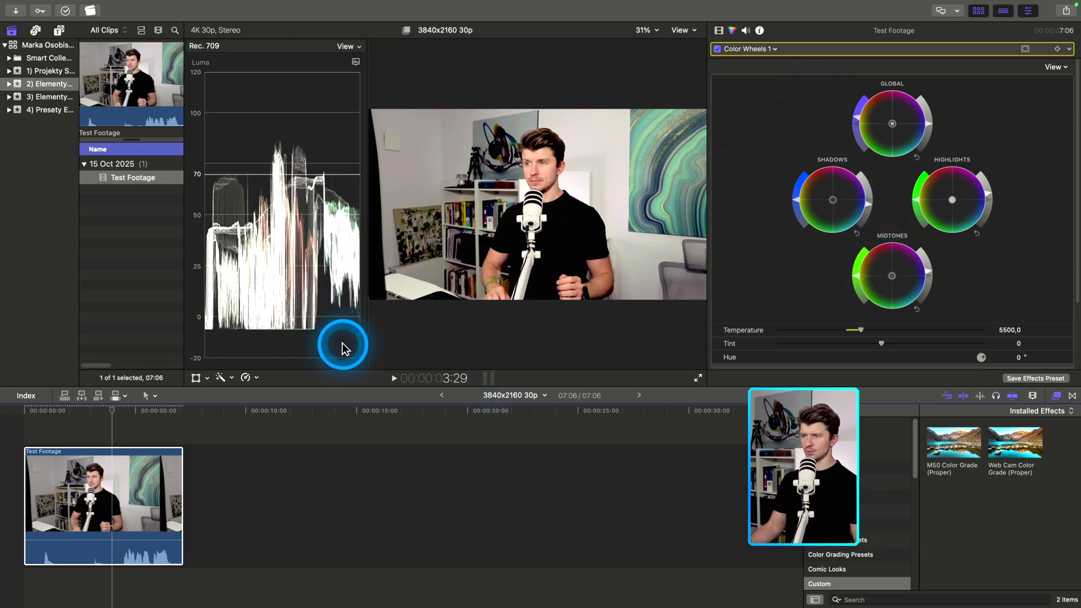
Compare the Test Footage clip without and with the Color Wheels 1 correction, leaving the correction enabled.
left_click(33, 457)
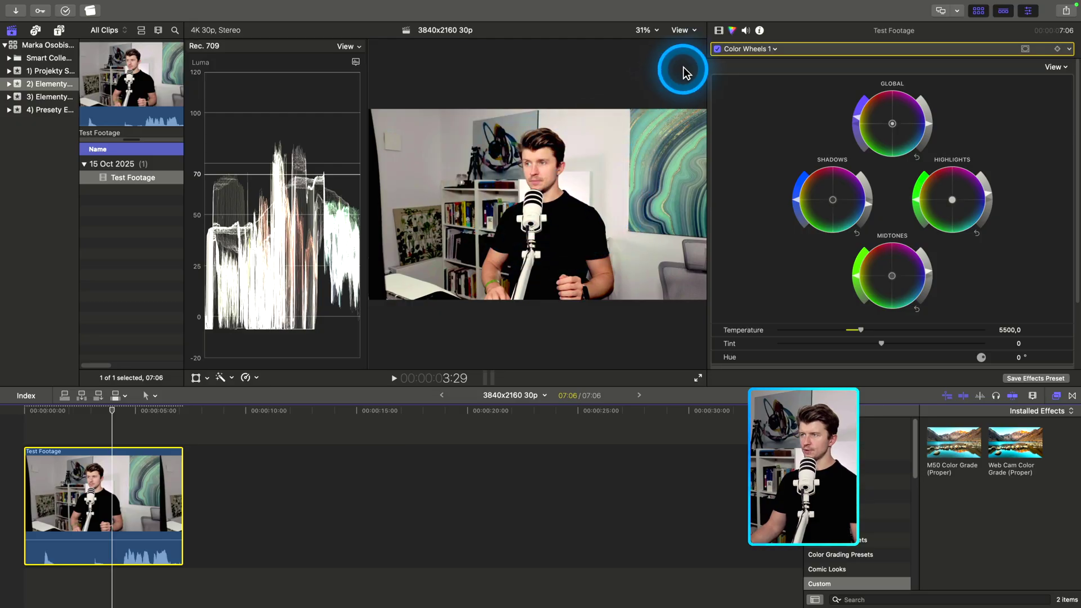
left_click(717, 49)
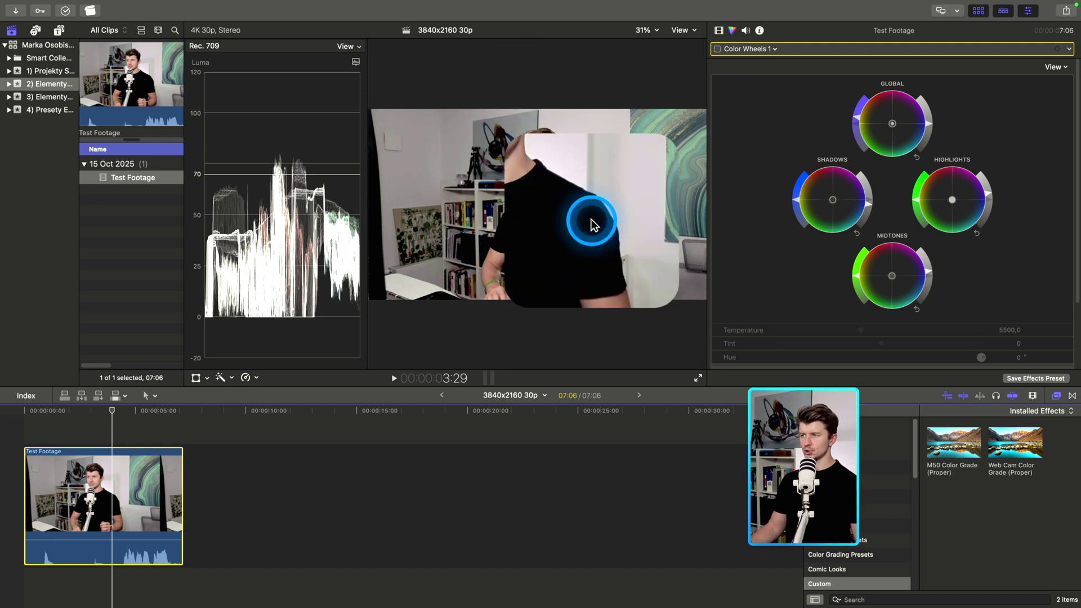
left_click(716, 49)
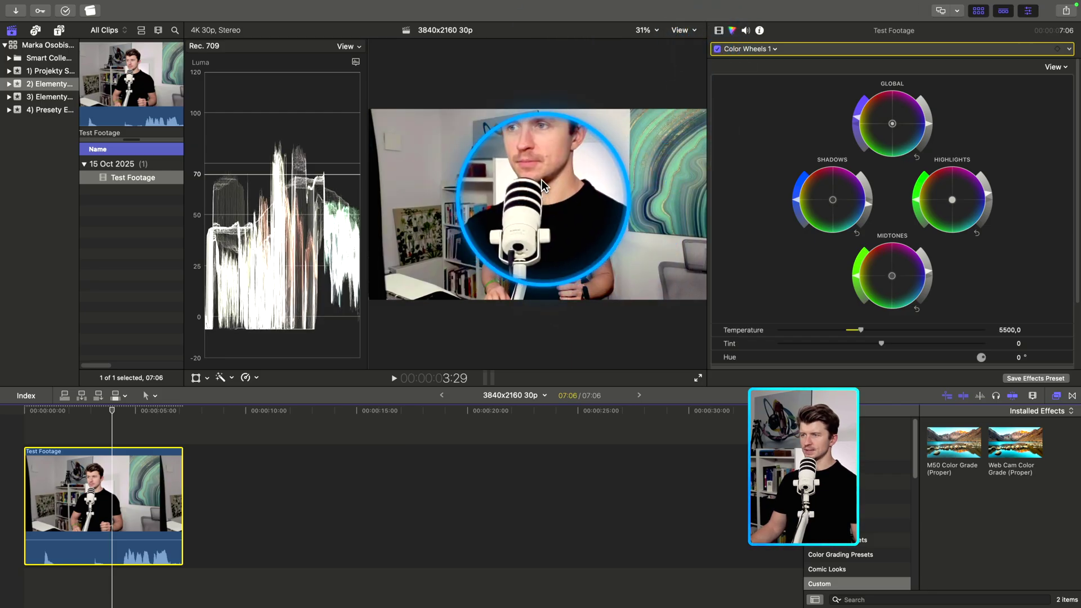